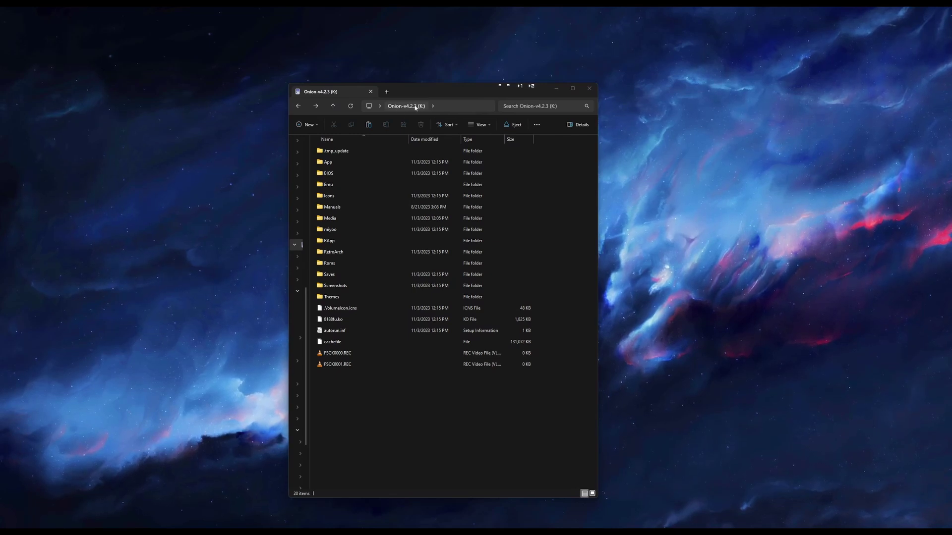
- Browse the SFC folder's Imgs, Japanese and Western subfolders, then return to Roms
double_click(423, 262)
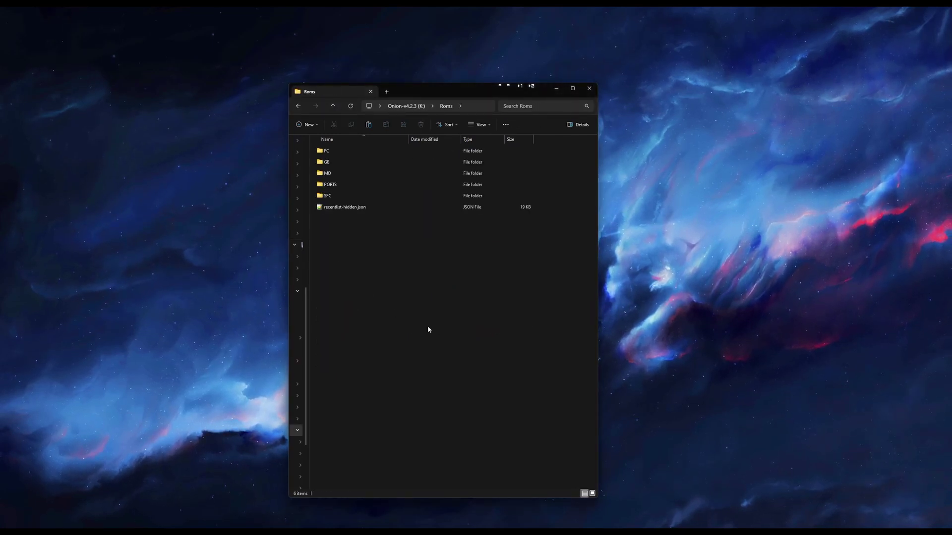
double_click(339, 197)
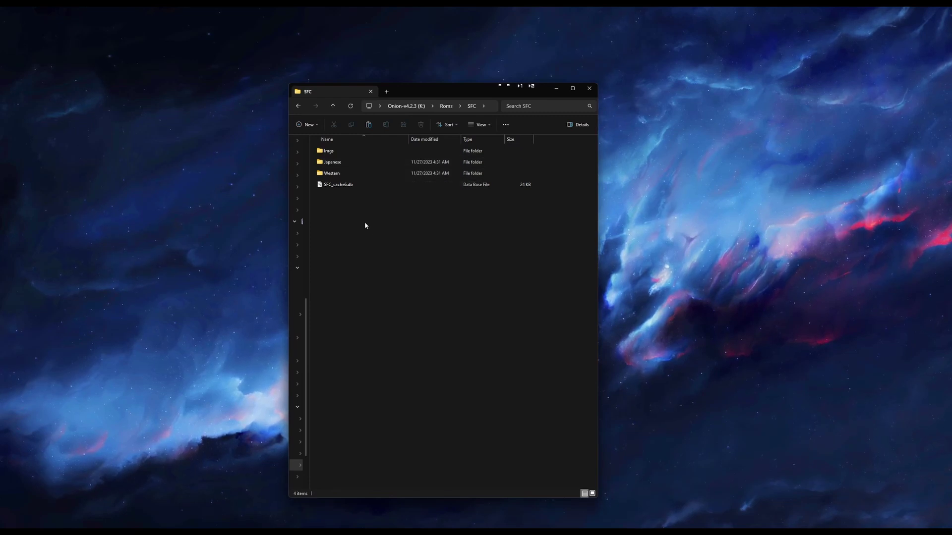
click(299, 104)
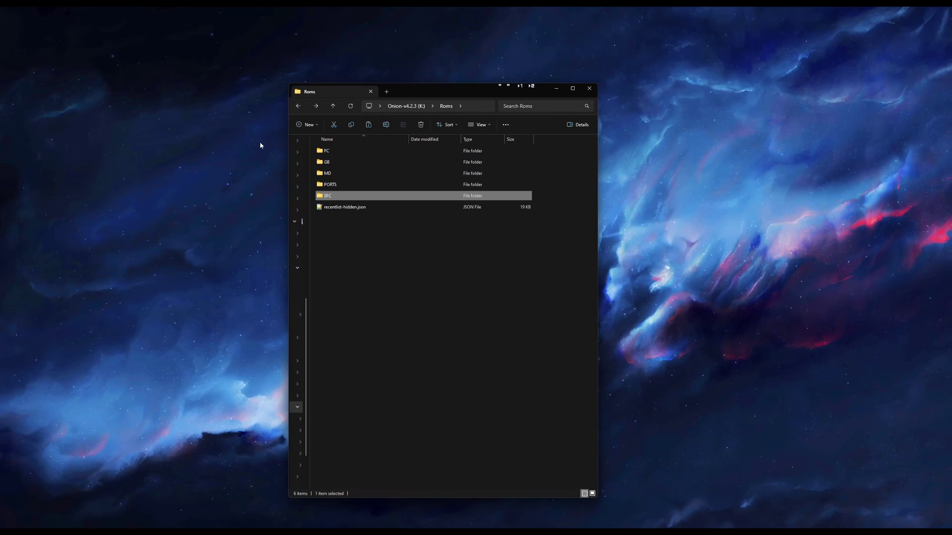
- Copy the FC folder in Emu and paste a duplicate 'FC - Copy' beside it
click(300, 107)
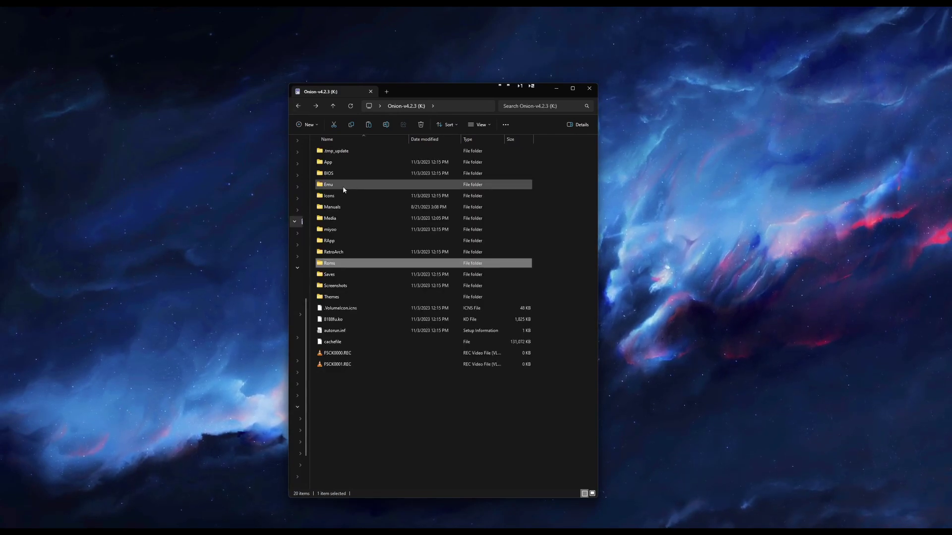
double_click(337, 186)
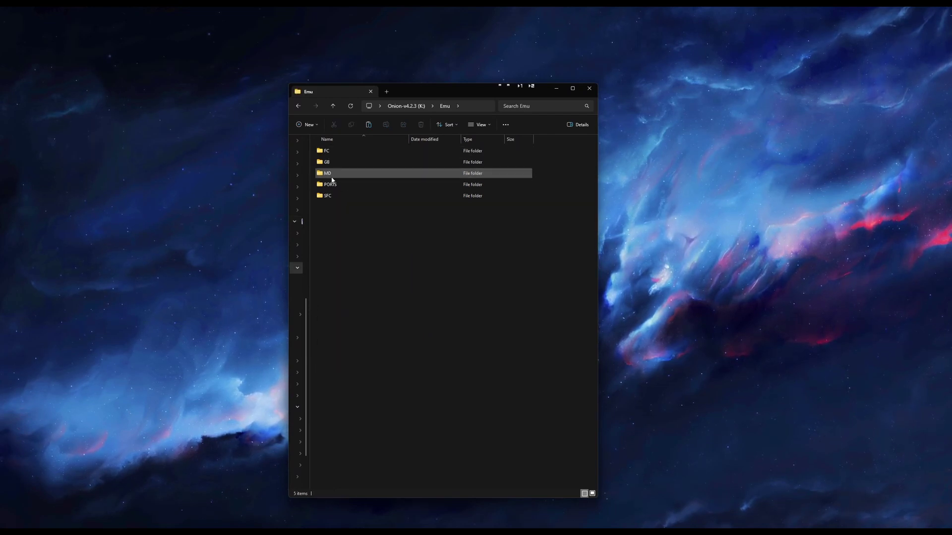
right_click(342, 151)
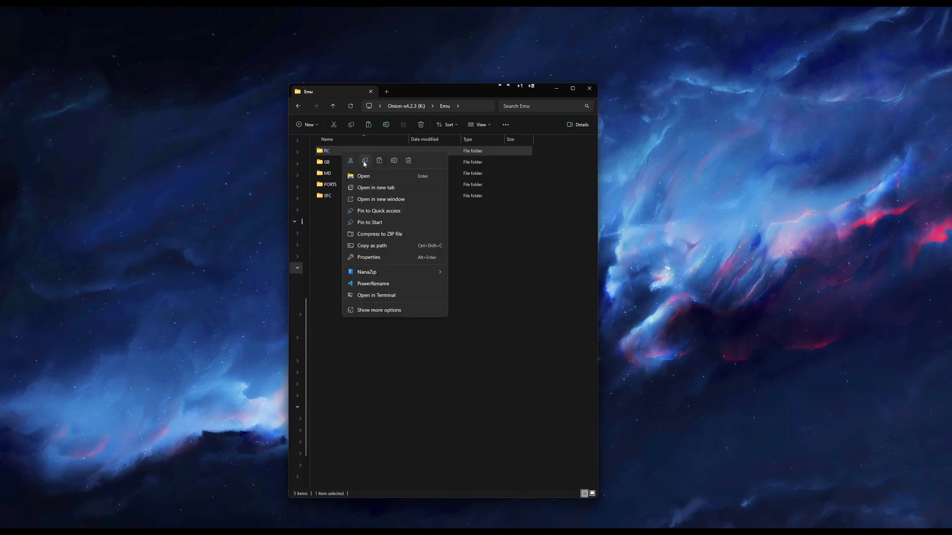
click(364, 161)
right_click(343, 222)
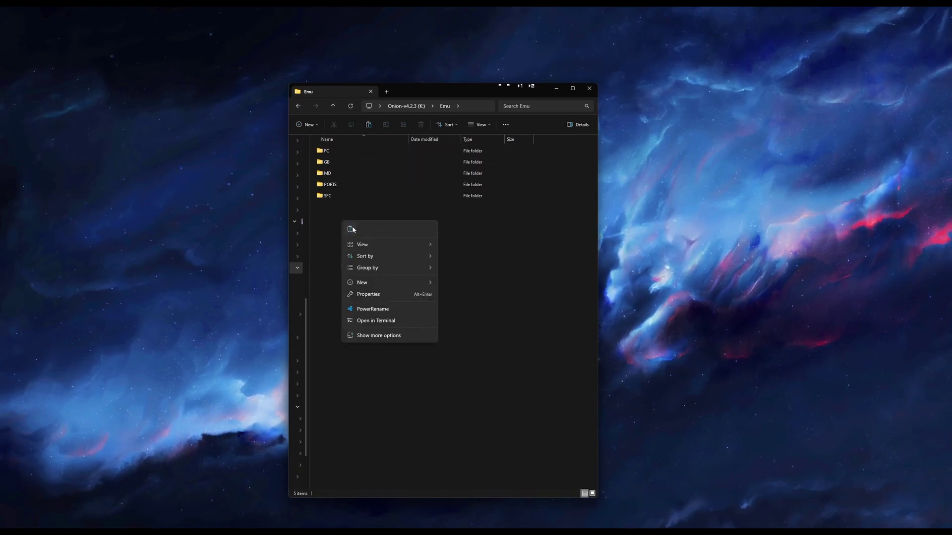
click(351, 230)
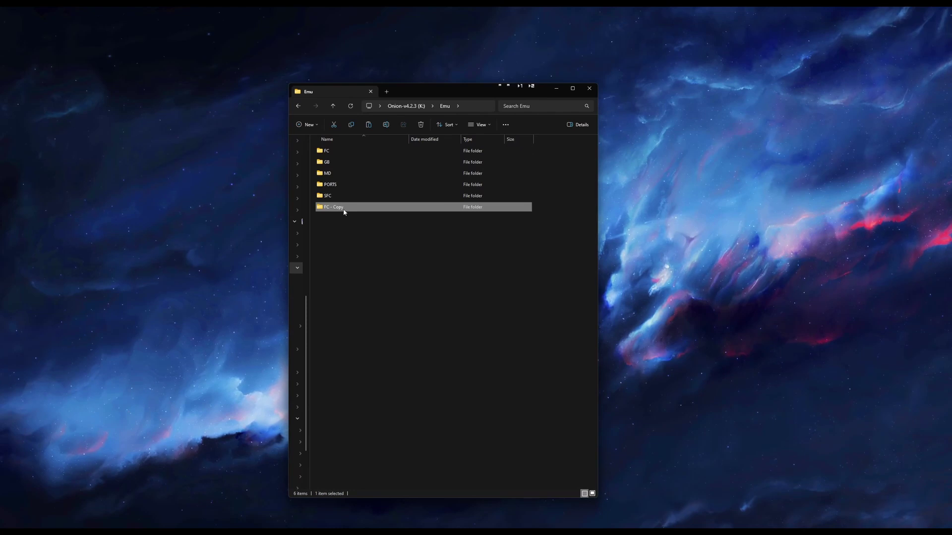
- Rename the 'FC - Copy' folder to NES
right_click(343, 211)
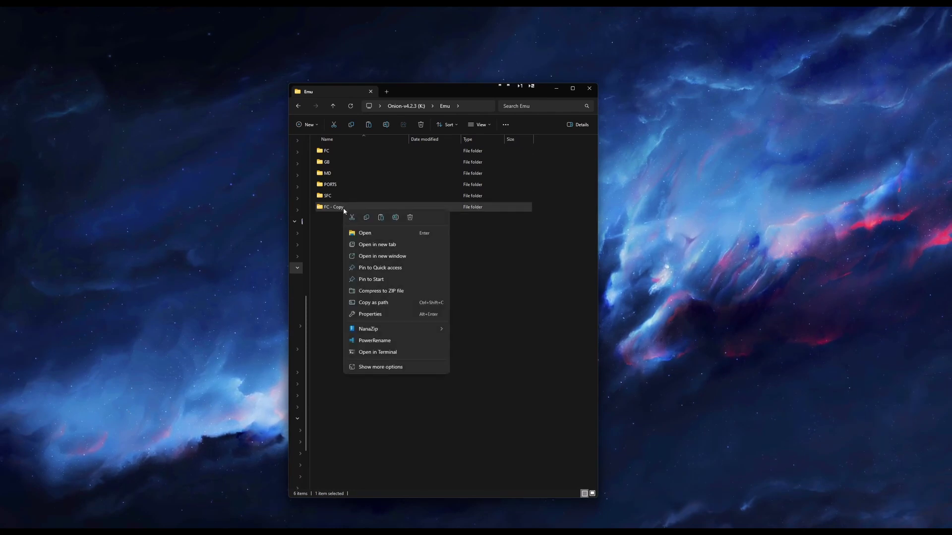
click(394, 218)
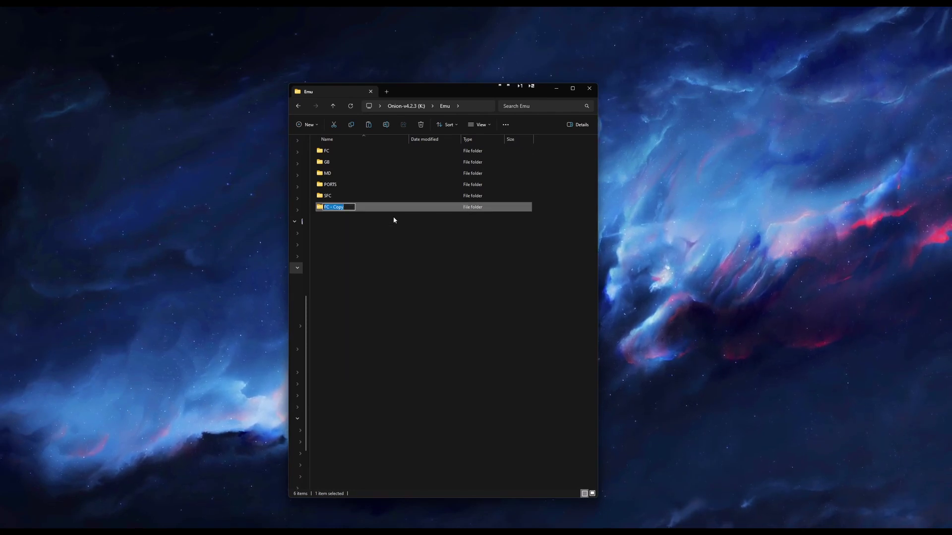
click(342, 207)
text(NES)
key(Return)
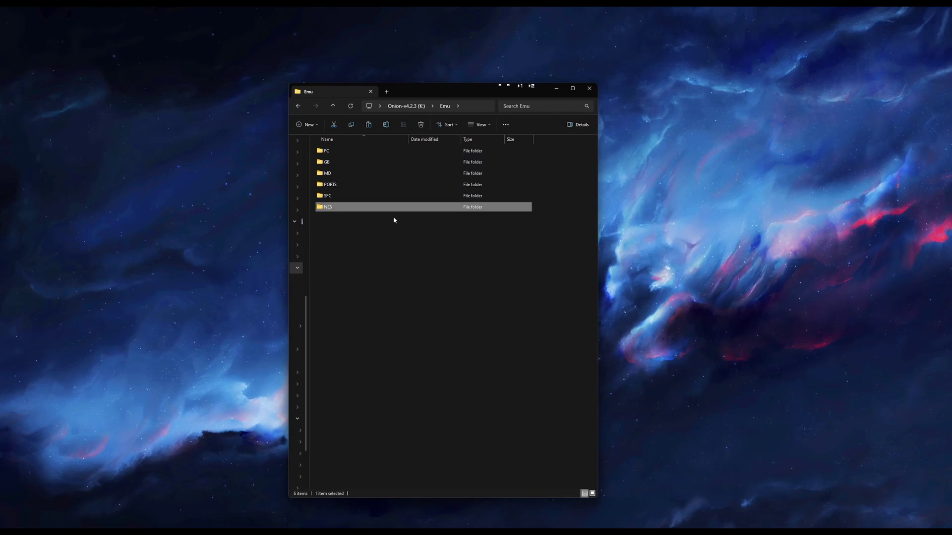
click(342, 151)
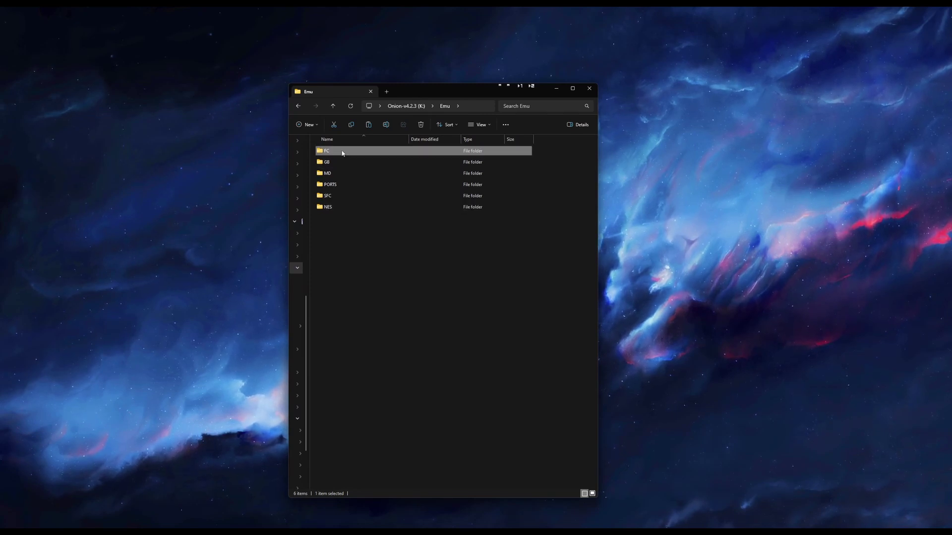
mouse_move(327, 151)
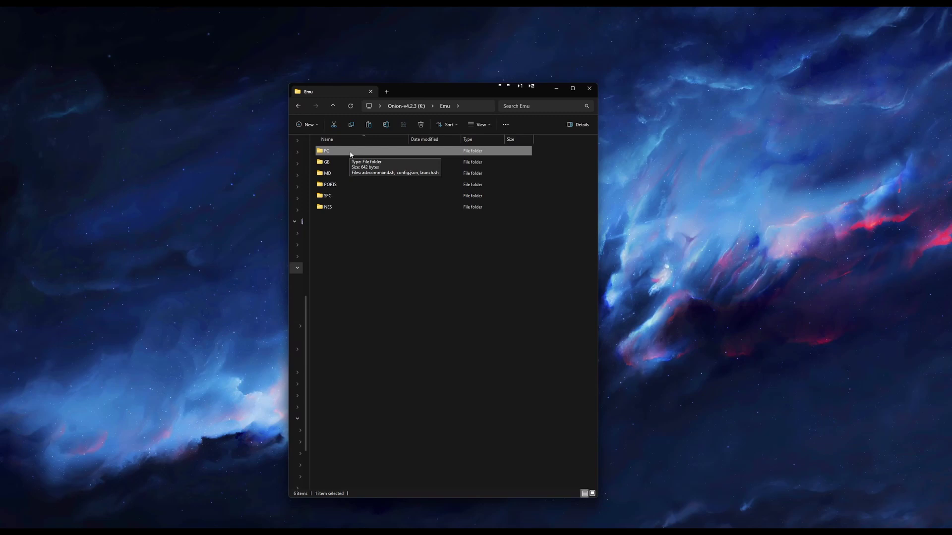
- Change the label in Emu\FC\config.json from NES to Famicom, saving and closing Notepad++
double_click(350, 154)
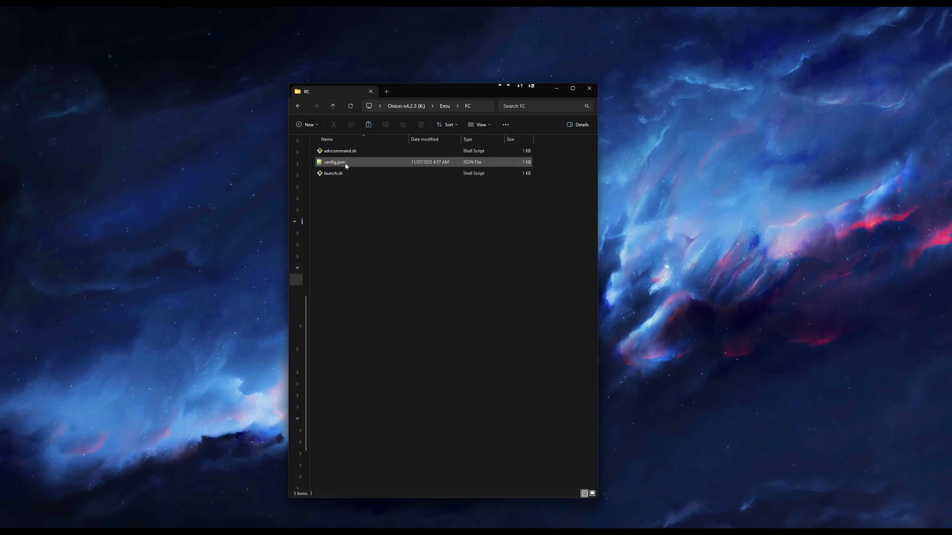
double_click(346, 166)
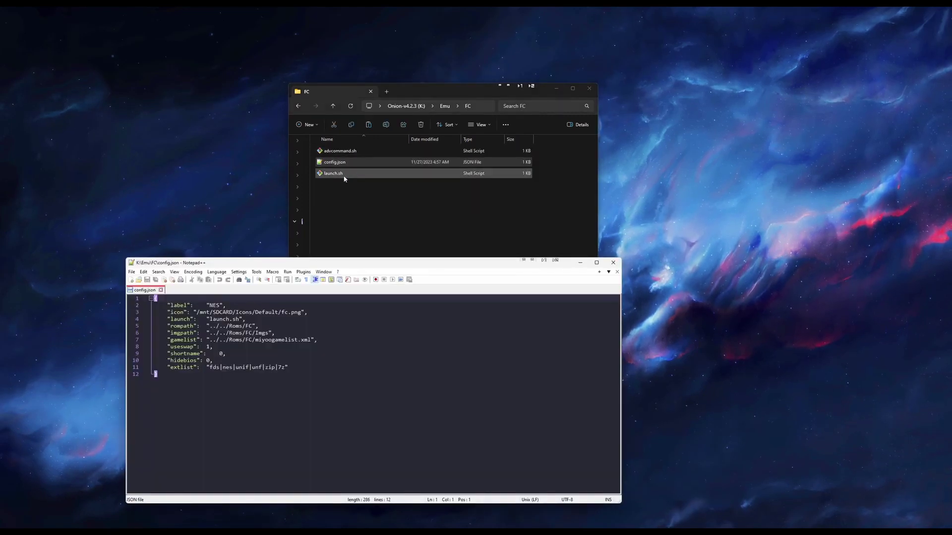
click(220, 305)
text(Famicom)
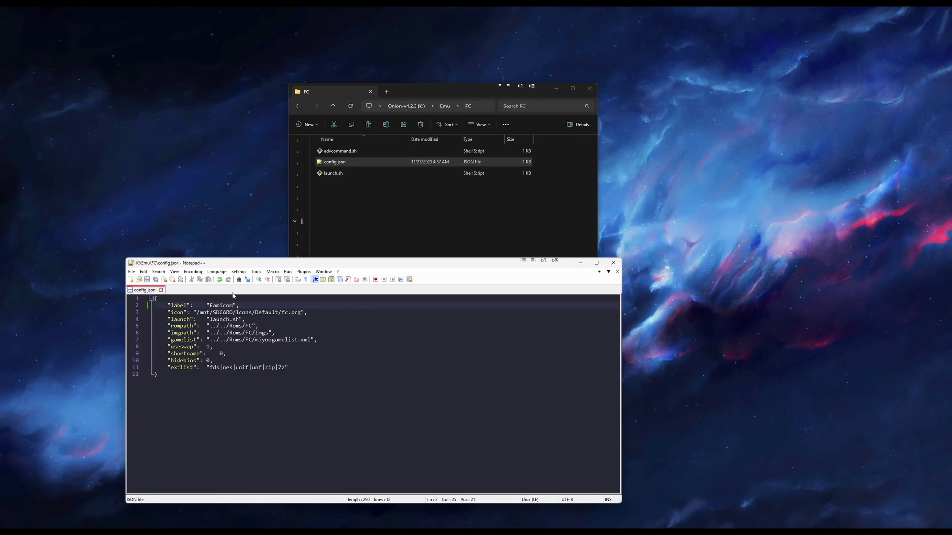
click(613, 263)
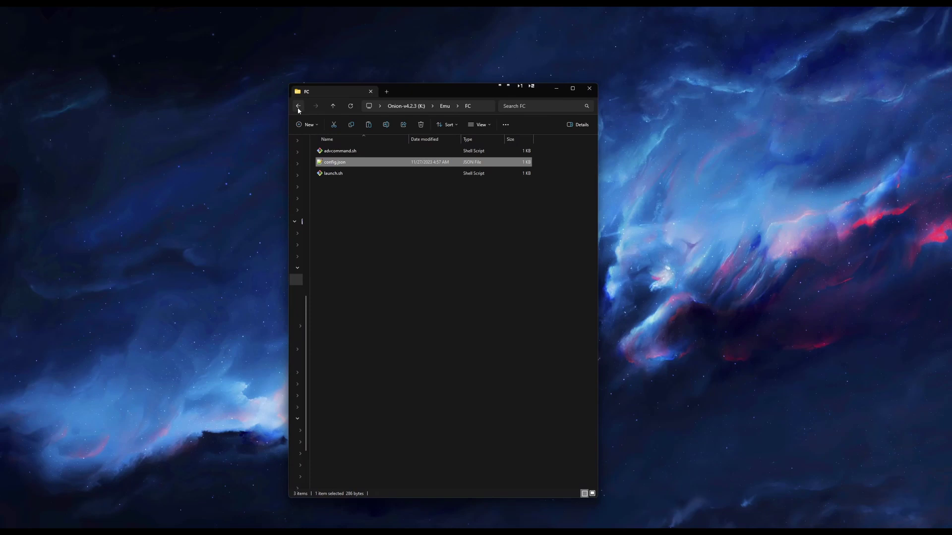
- Replace FC with NES in Emu\NES\config.json's rompath, imgpath and gamelist lines, then save and close
click(298, 107)
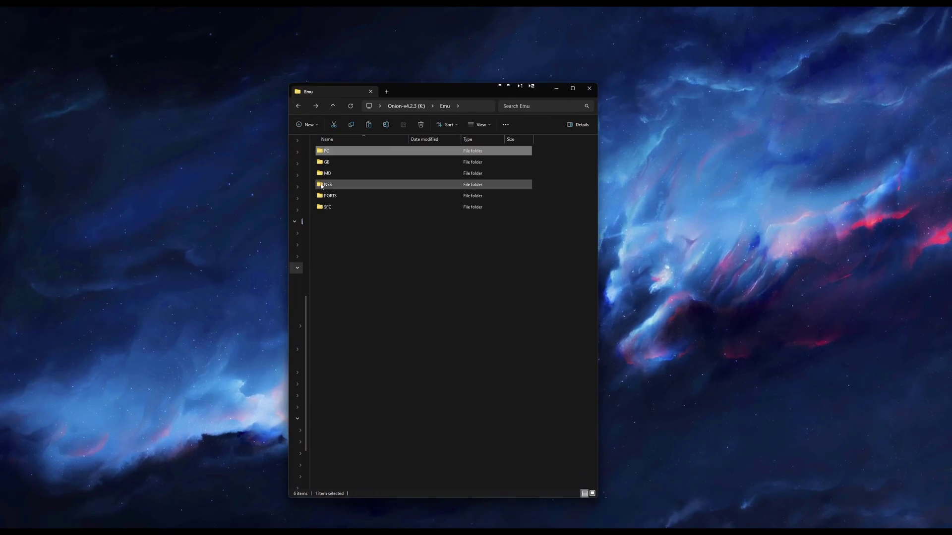
double_click(346, 185)
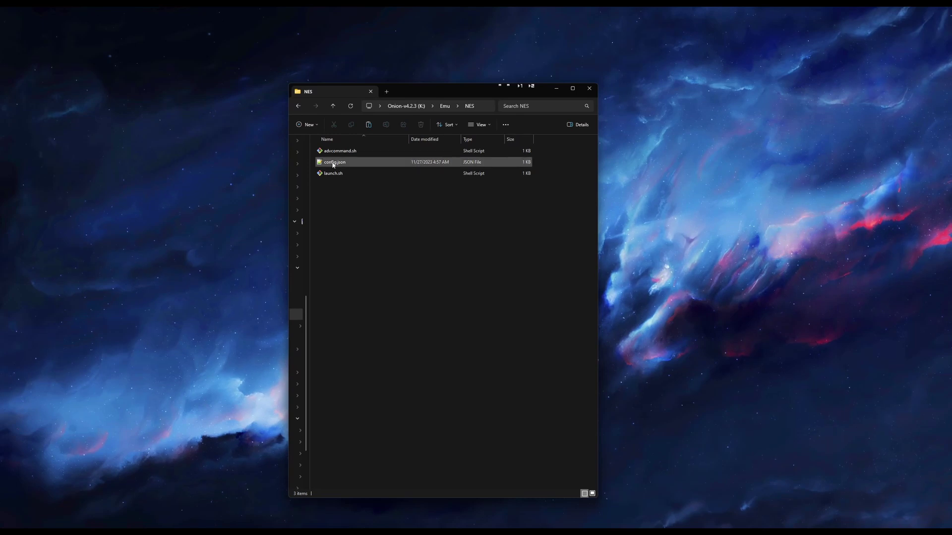
double_click(333, 165)
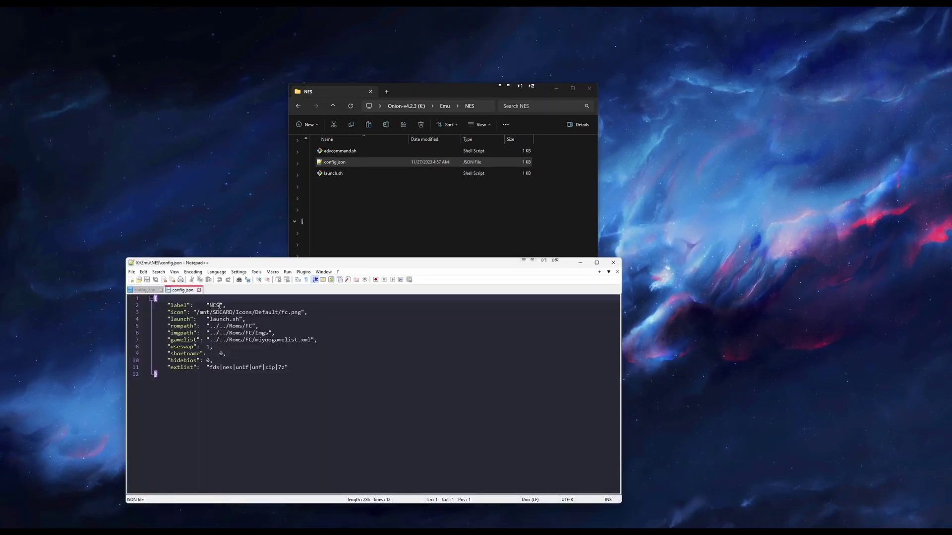
double_click(247, 326)
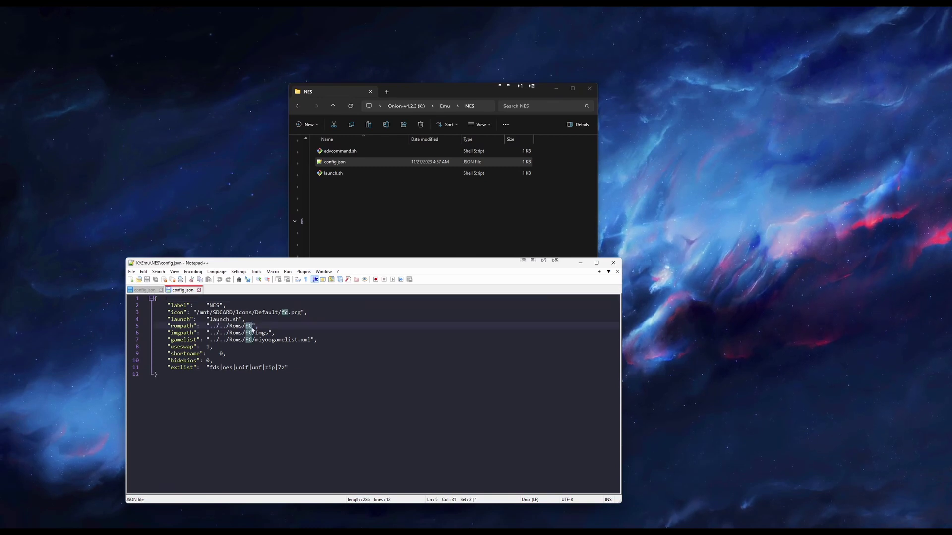
text(NES)
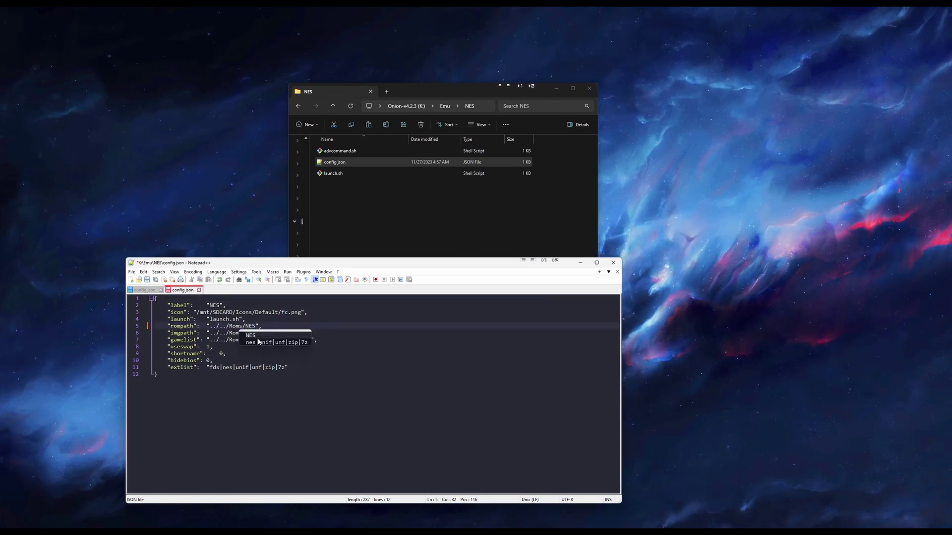
click(266, 358)
double_click(247, 332)
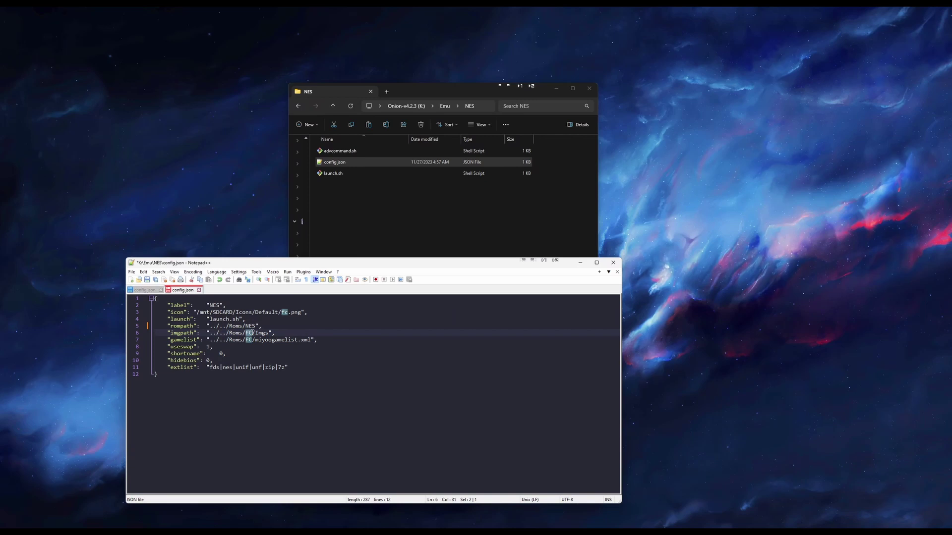
text(NES)
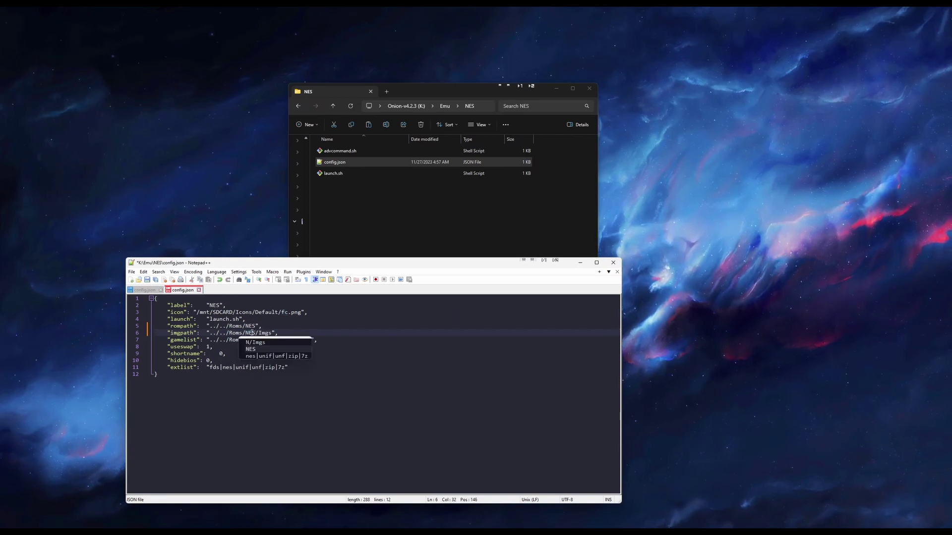
double_click(248, 340)
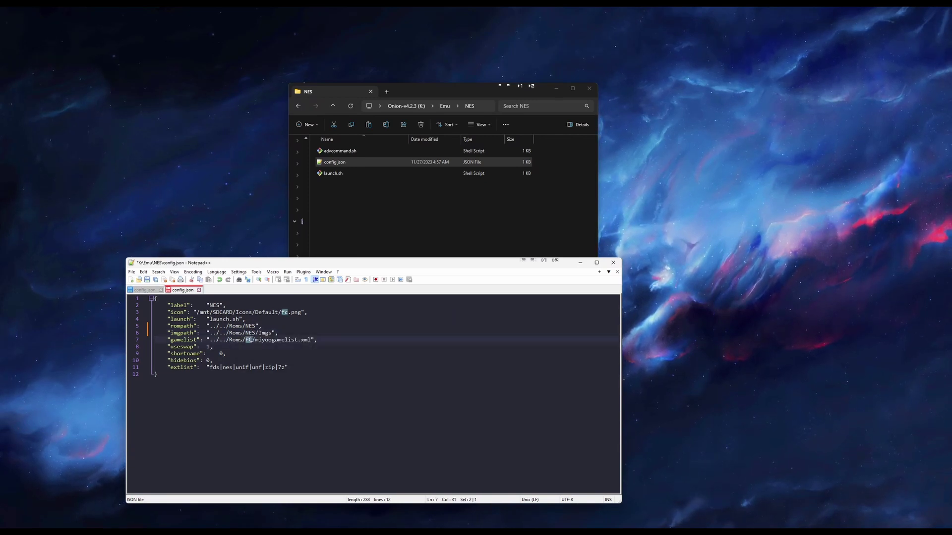
text(NES)
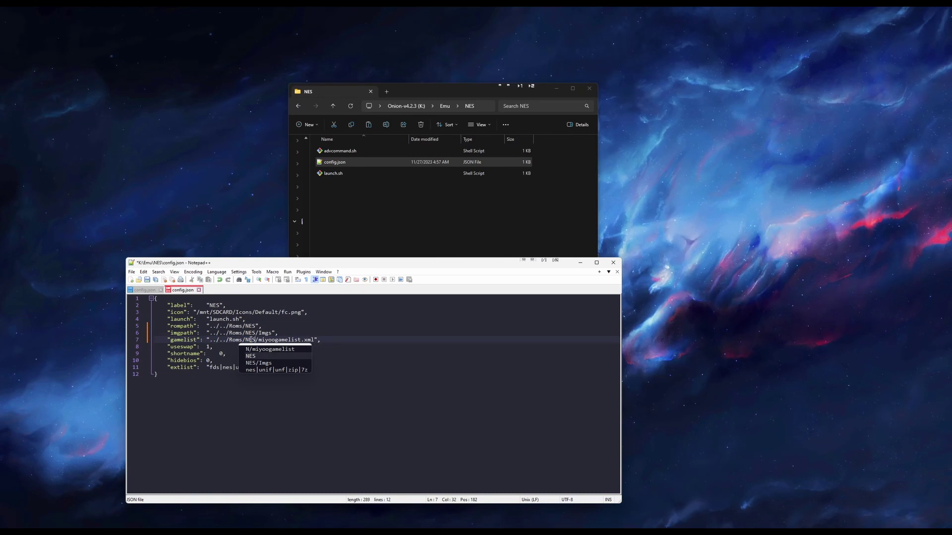
click(290, 331)
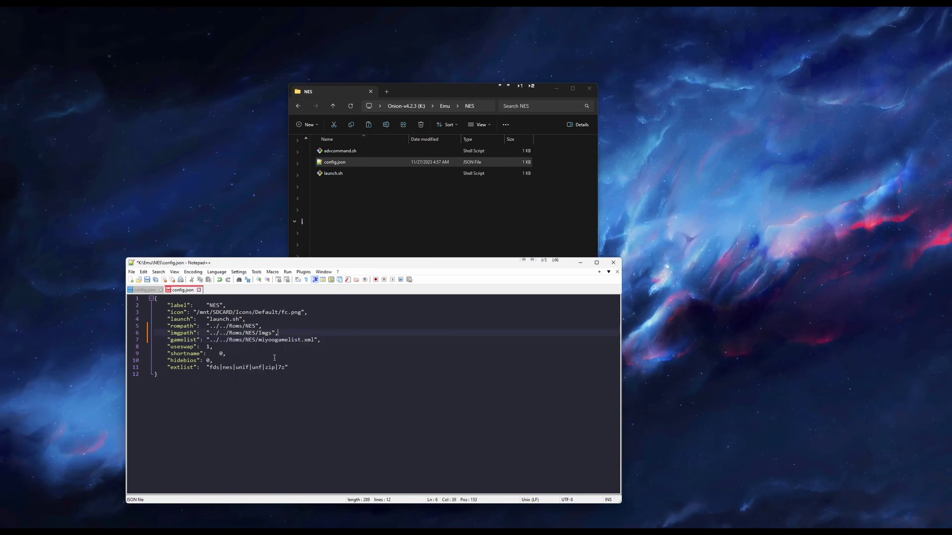
click(147, 280)
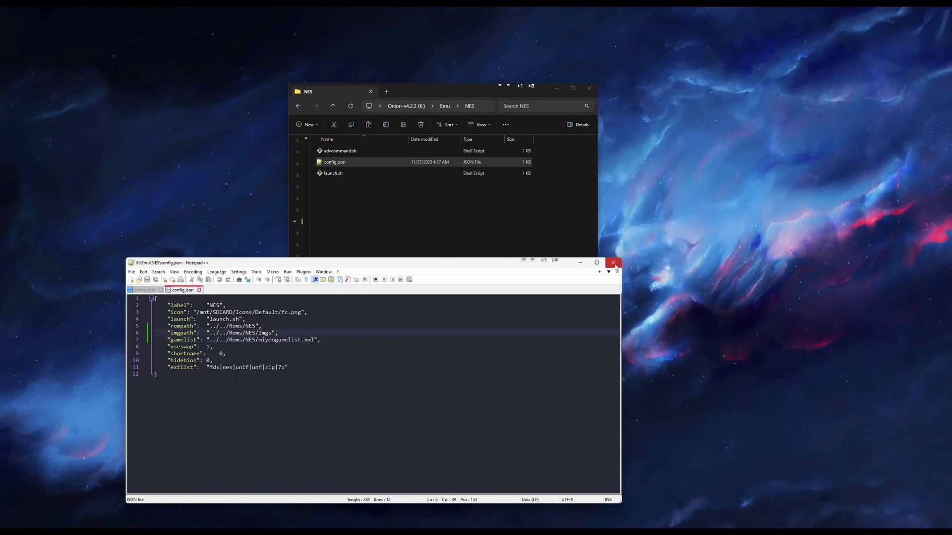
click(613, 263)
- From the SD card root, add a folder named NES in Roms beside FC, GB and SFC
click(298, 107)
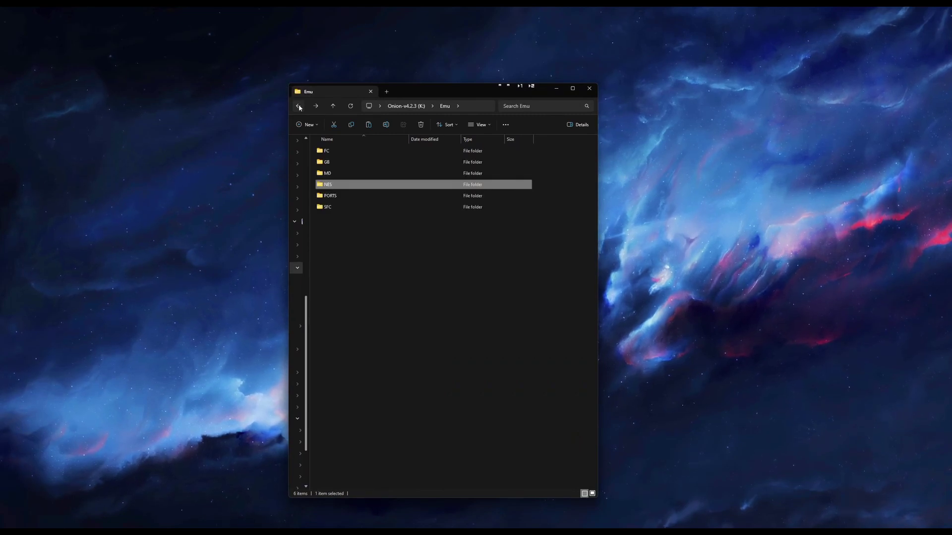
click(299, 106)
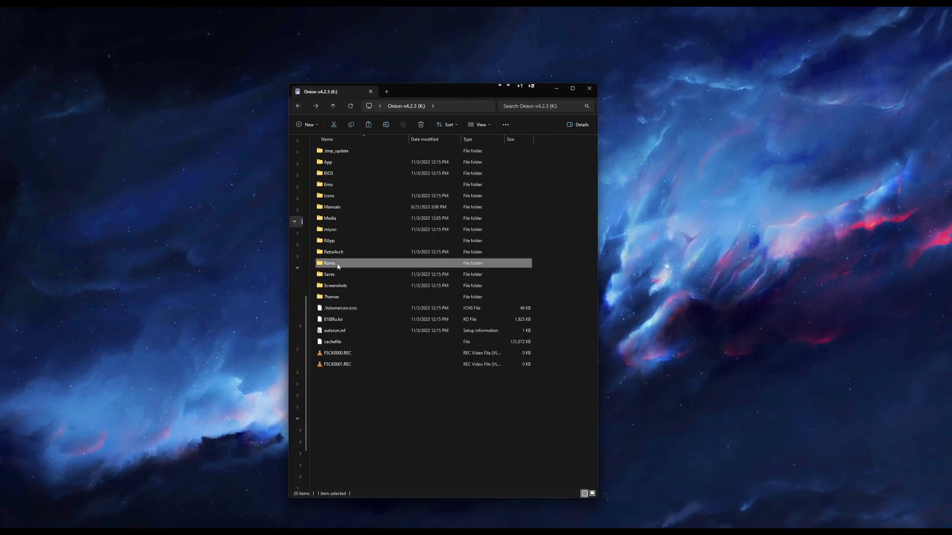
double_click(330, 263)
right_click(338, 229)
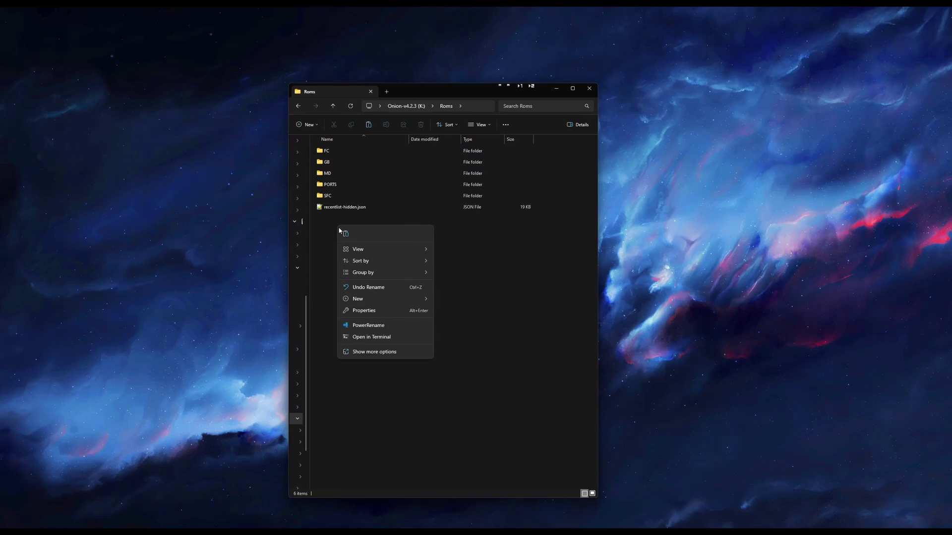
click(439, 297)
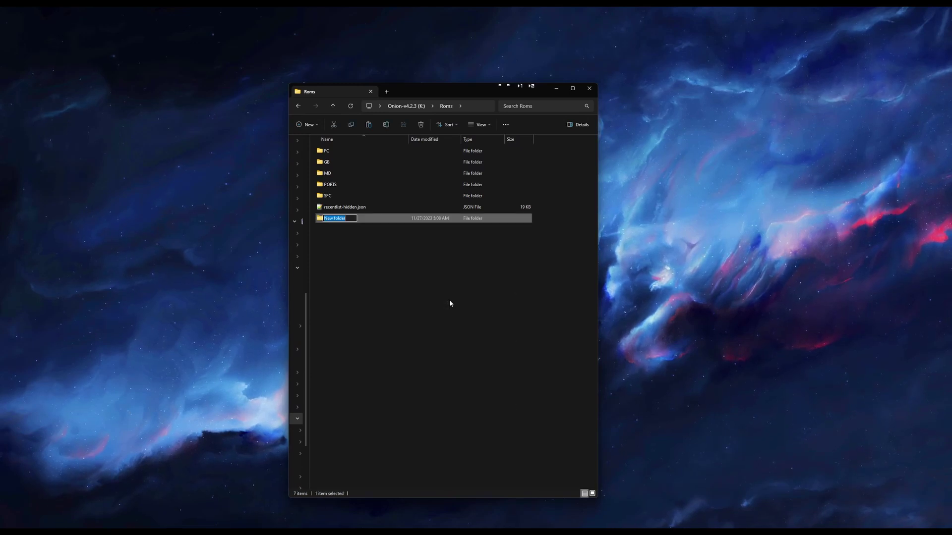
text(NES)
key(Return)
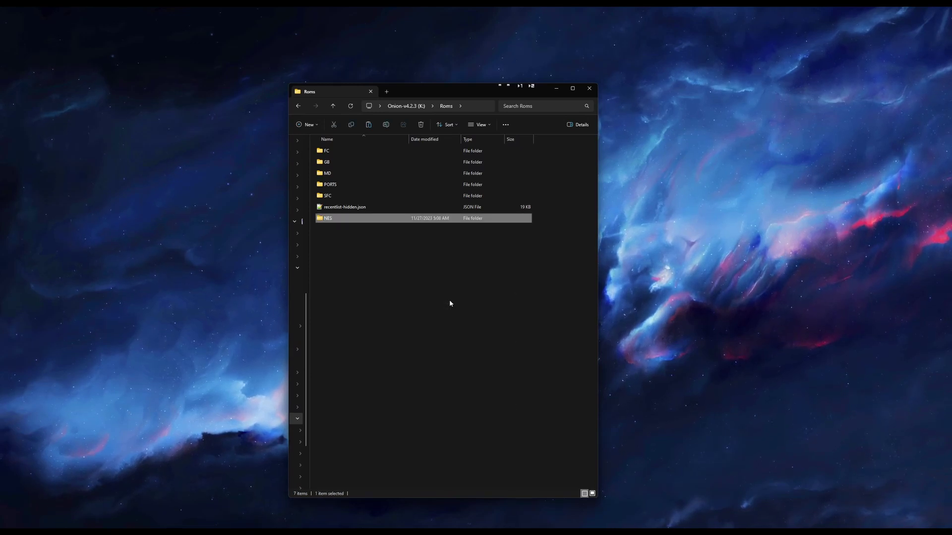
click(392, 269)
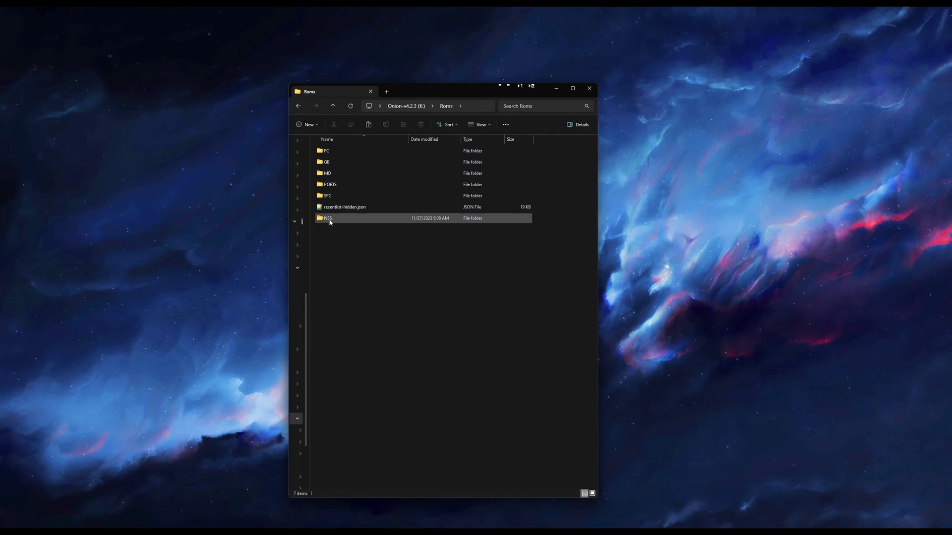